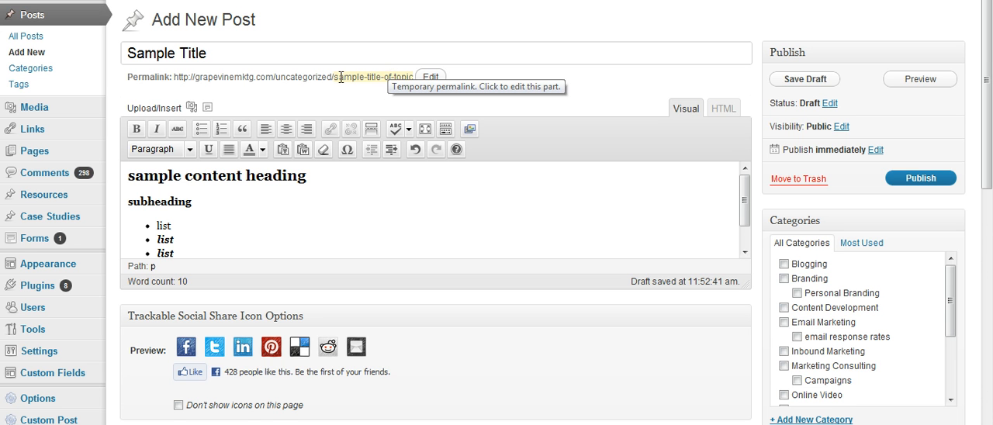
# Step: Change the permalink slug to sample-title-topic
pyautogui.click(432, 78)
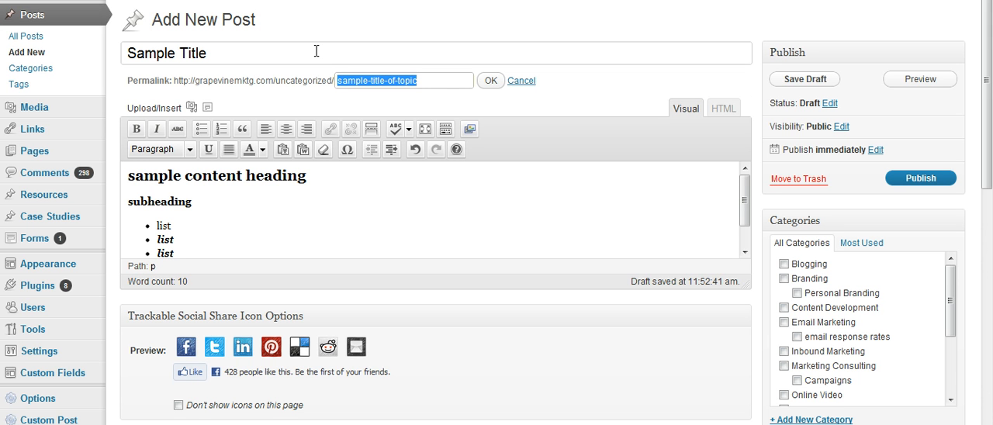
pyautogui.click(395, 80)
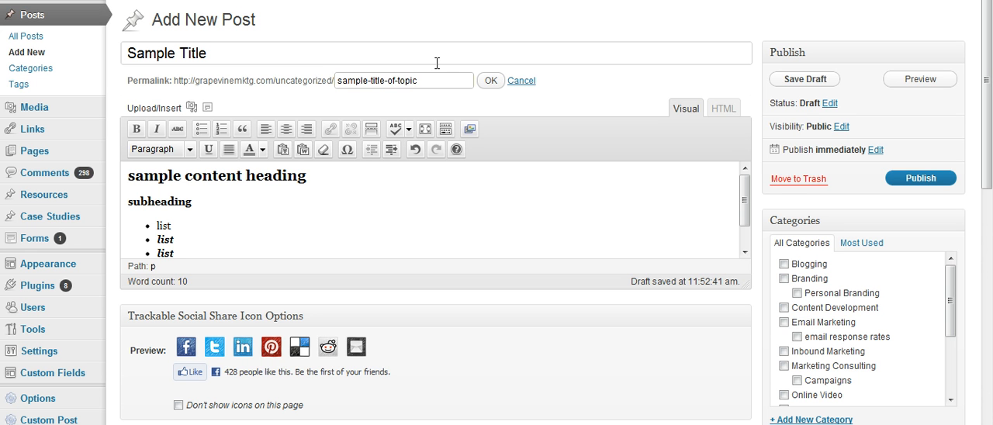
pyautogui.press('BackSpace')
pyautogui.press('BackSpace')
pyautogui.press('BackSpace')
pyautogui.click(486, 83)
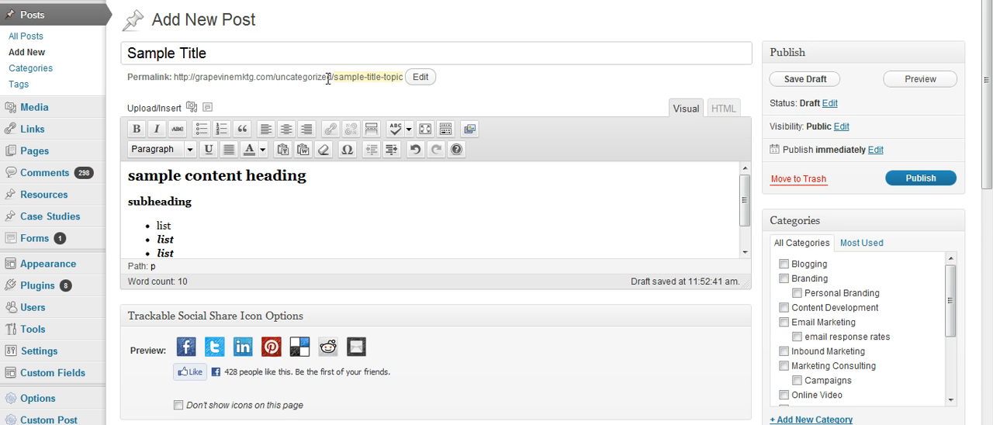
pyautogui.click(260, 200)
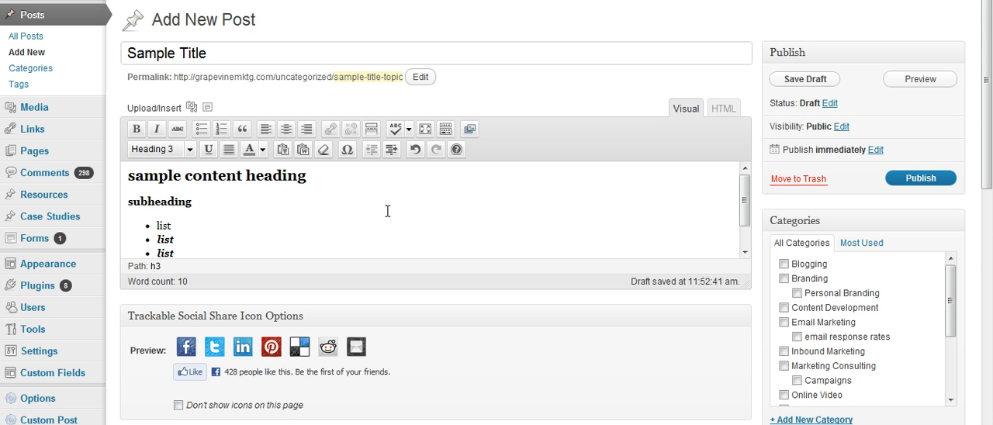
pyautogui.click(316, 181)
pyautogui.moveTo(745, 194); pyautogui.dragTo(745, 214)
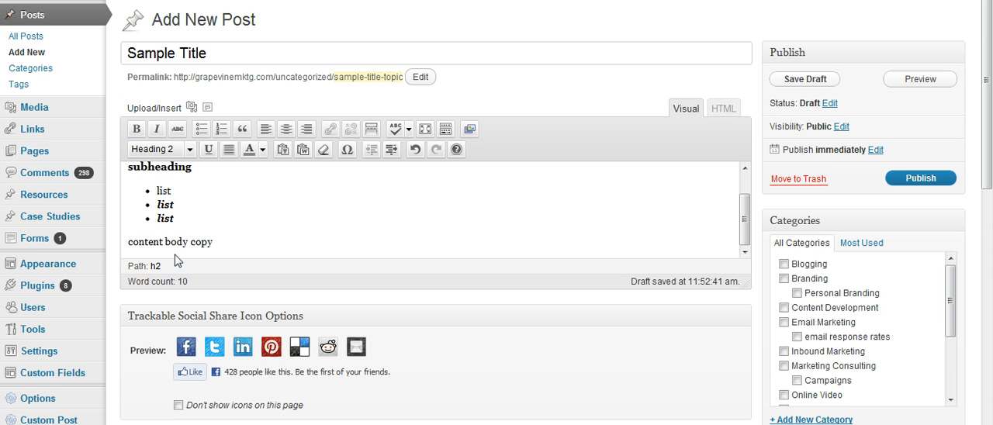
pyautogui.moveTo(745, 220); pyautogui.dragTo(744, 200)
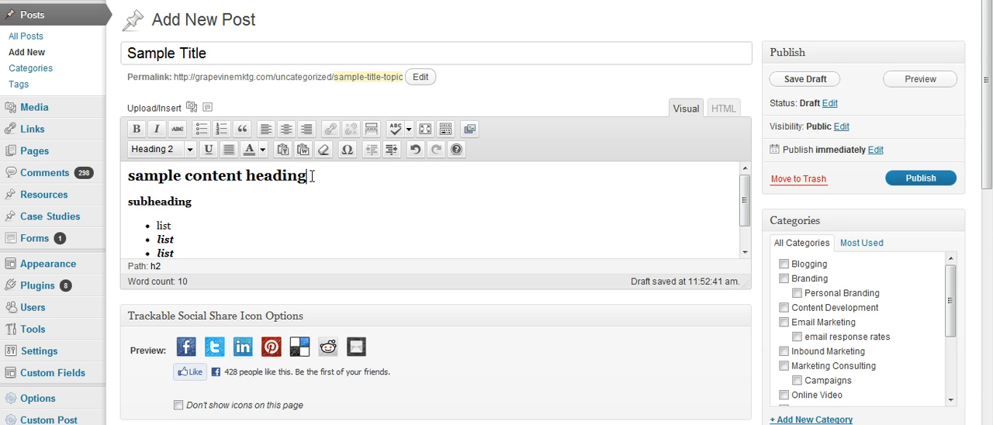
# Step: Toggle the Heading 2 format off for the "sample content heading" line
pyautogui.moveTo(310, 177); pyautogui.dragTo(130, 179)
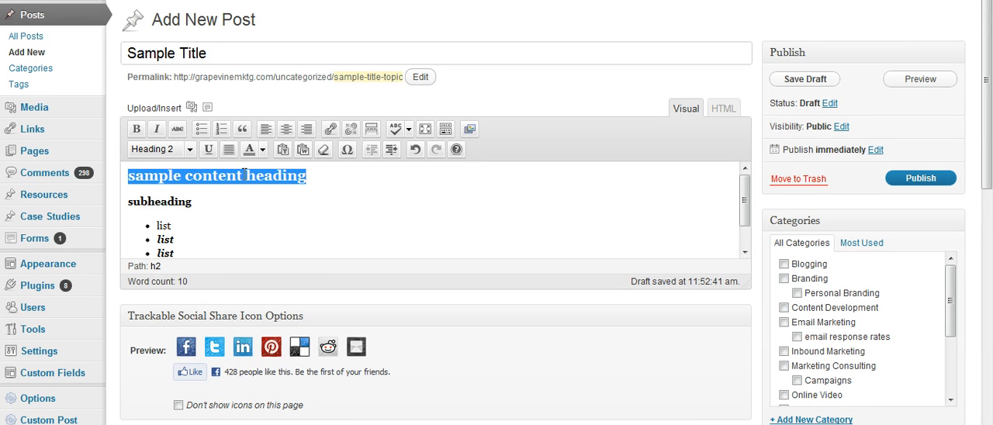
pyautogui.click(189, 150)
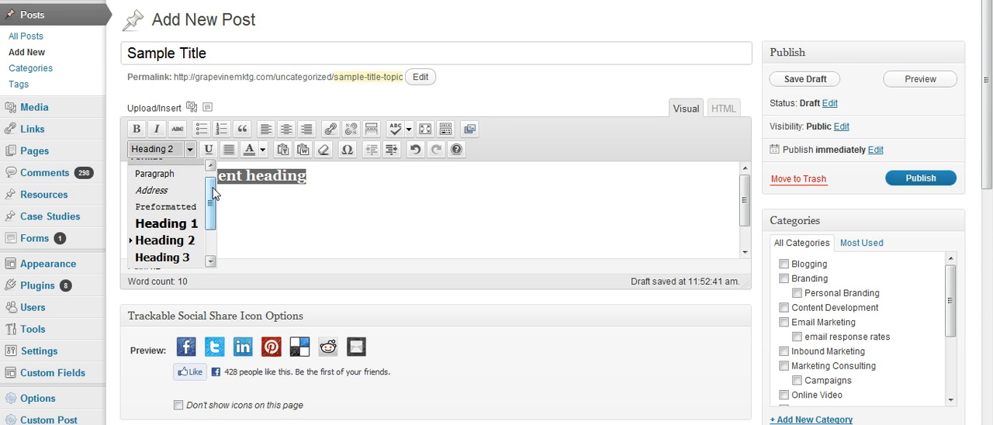
pyautogui.scroll(1, 211, 190)
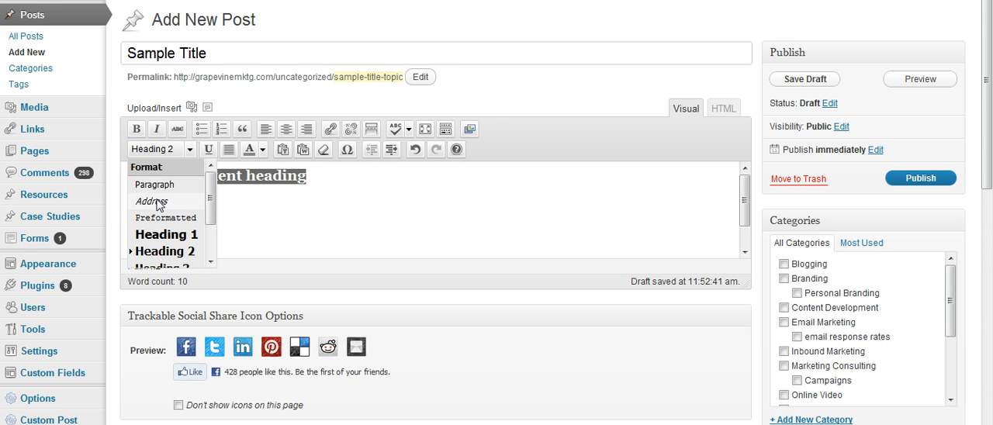
pyautogui.click(167, 257)
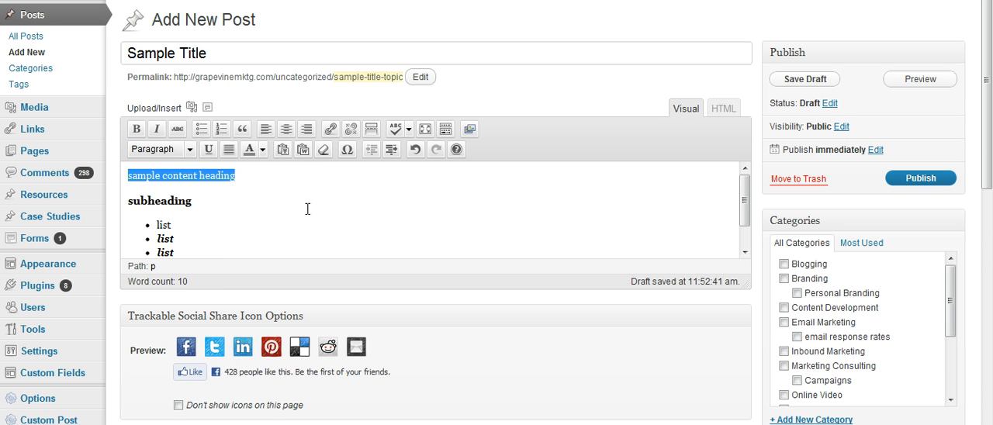
# Step: Apply the Heading 2 format to the "sample content heading" line
pyautogui.click(231, 178)
pyautogui.moveTo(261, 181); pyautogui.dragTo(128, 176)
pyautogui.click(190, 149)
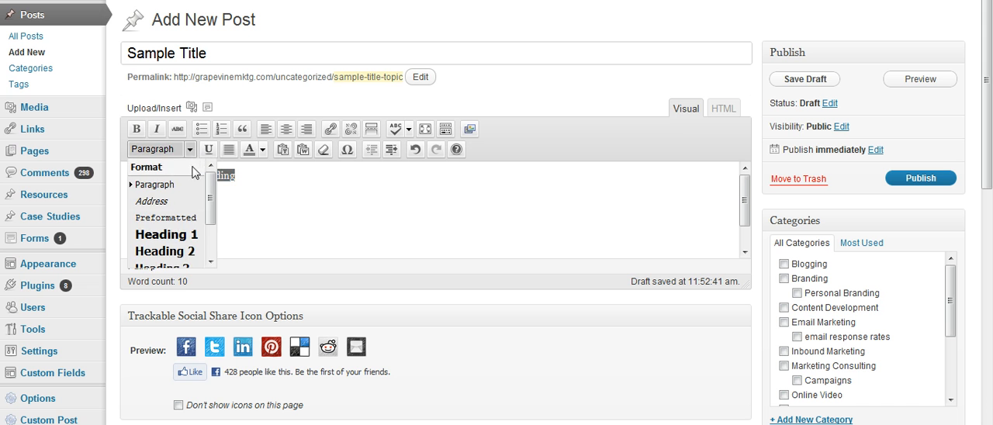
pyautogui.click(199, 247)
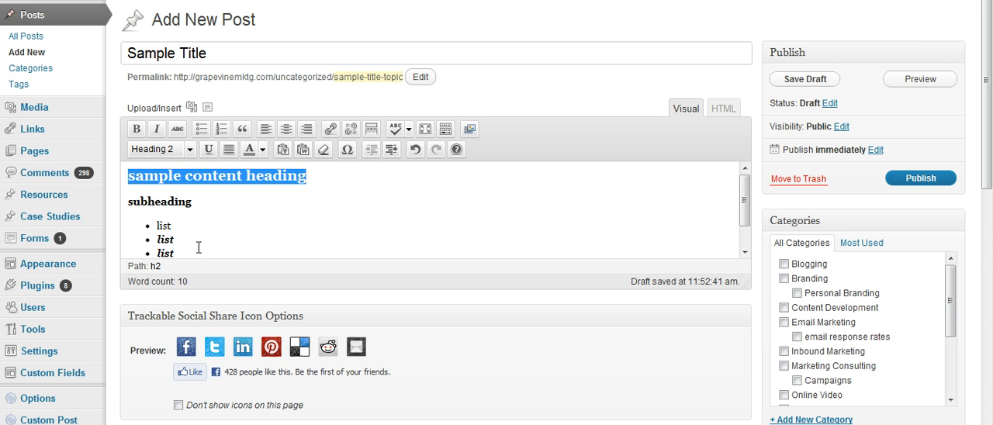
# Step: Check the formatting of the subheading and the bulleted list in the post body
pyautogui.click(206, 202)
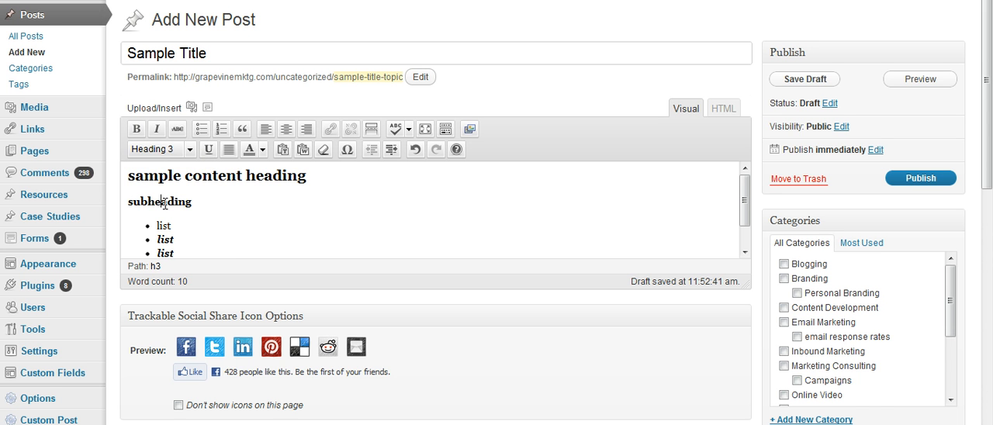
pyautogui.moveTo(745, 188); pyautogui.dragTo(747, 212)
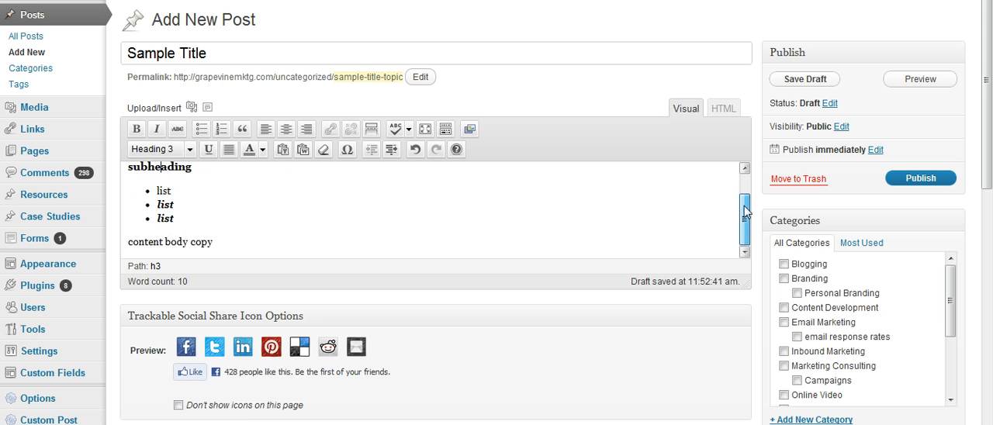
pyautogui.moveTo(193, 217); pyautogui.dragTo(157, 190)
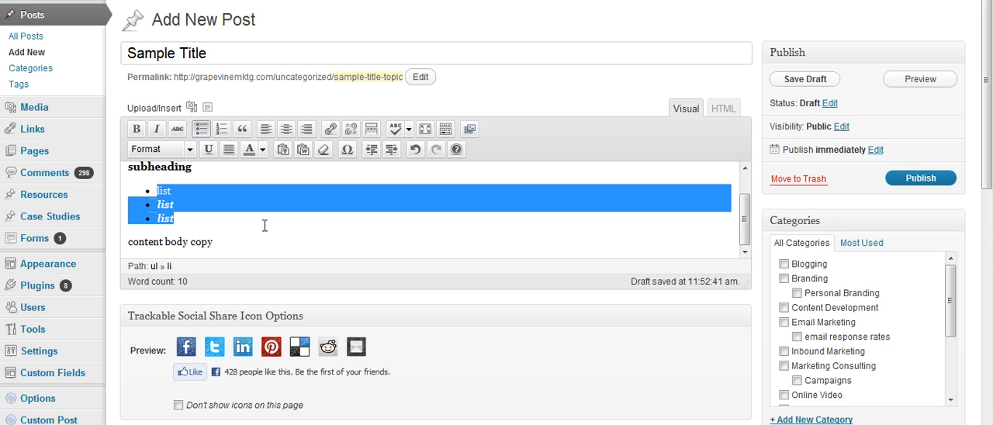
# Step: Add a new paragraph reading "paragraphs of content" below the "content body copy" line
pyautogui.click(225, 238)
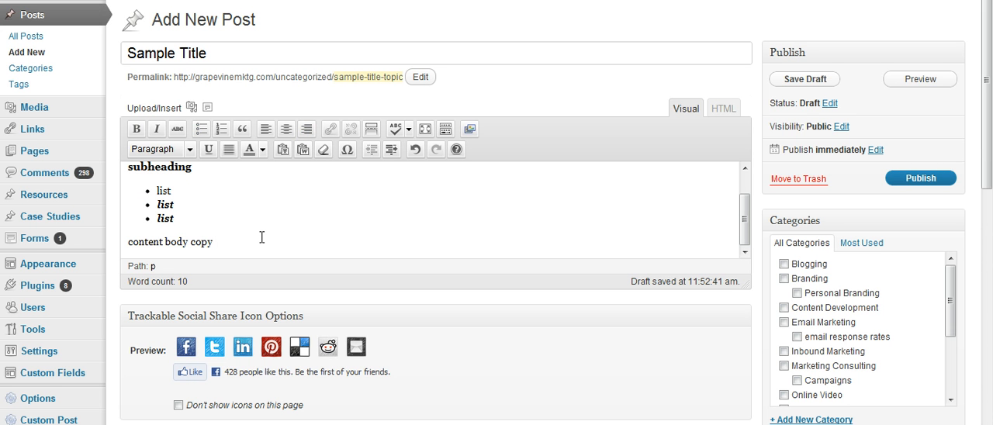
pyautogui.press('Return')
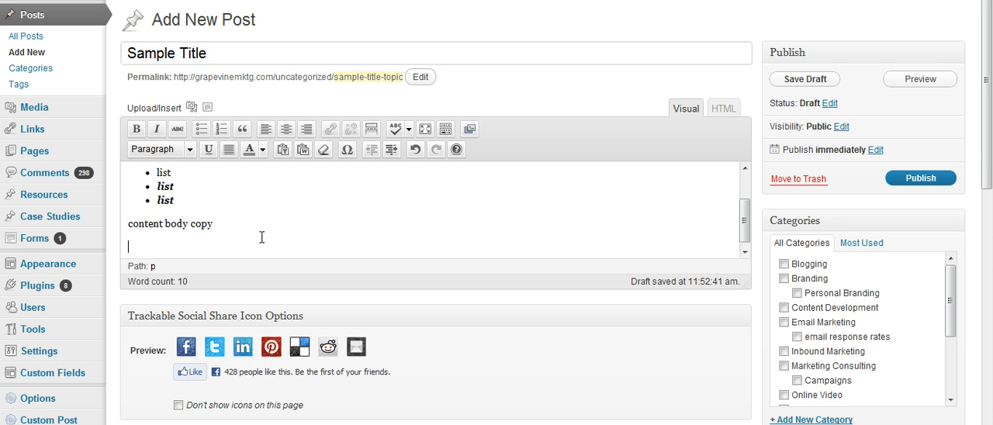
pyautogui.press('BackSpace')
pyautogui.press('BackSpace')
pyautogui.press('BackSpace')
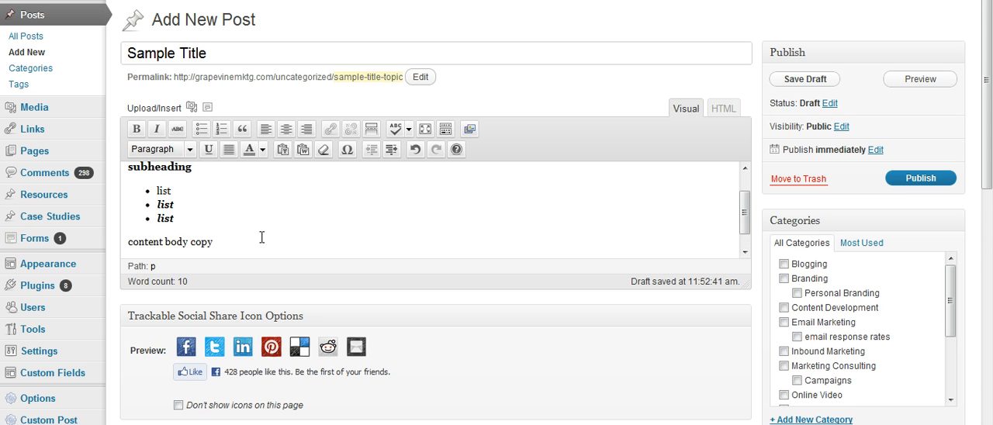
pyautogui.press('Return')
pyautogui.press('Return')
pyautogui.press('BackSpace')
pyautogui.write('par')
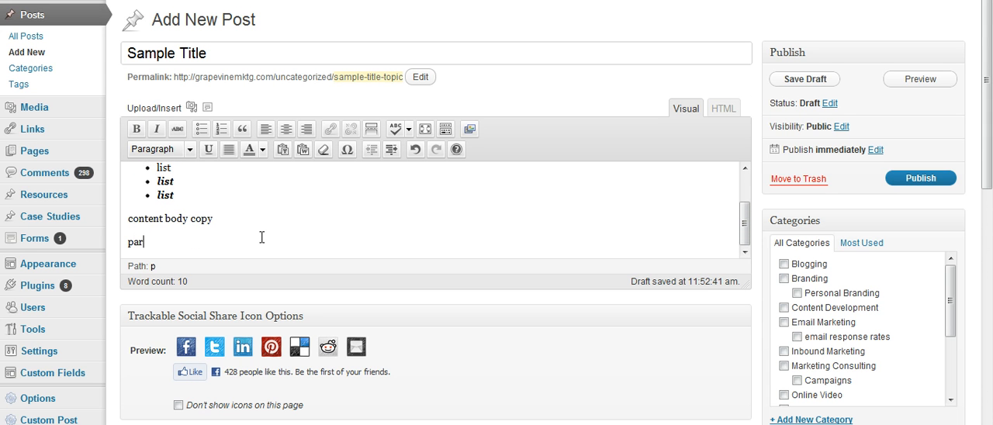
pyautogui.write('agraphs of content')
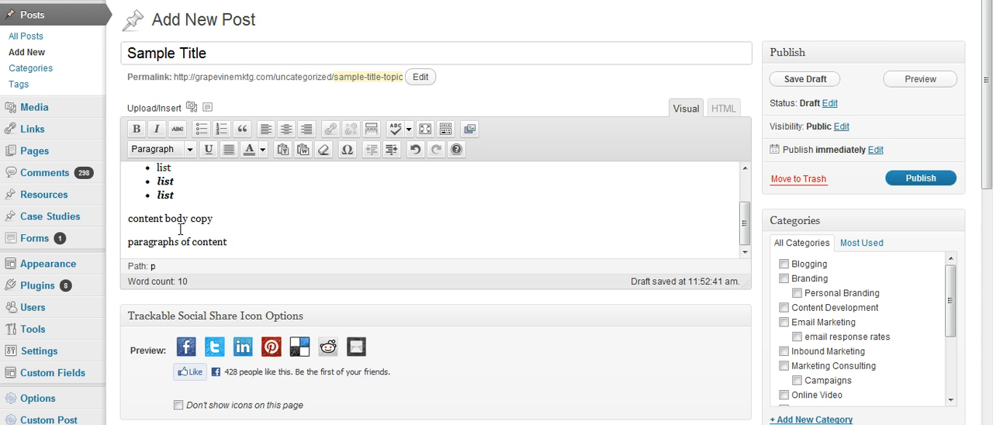
# Step: Add an empty line after the "paragraphs of content" paragraph at the end of the post
pyautogui.moveTo(745, 225); pyautogui.dragTo(745, 194)
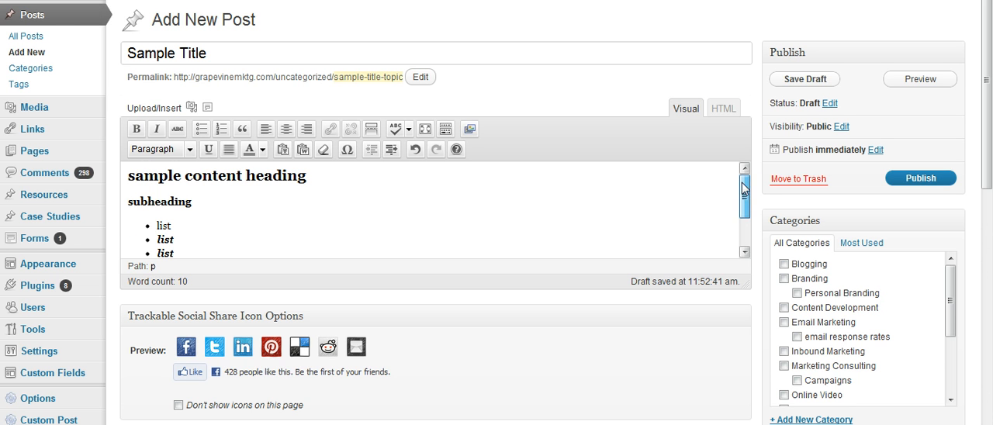
pyautogui.moveTo(744, 189); pyautogui.dragTo(743, 216)
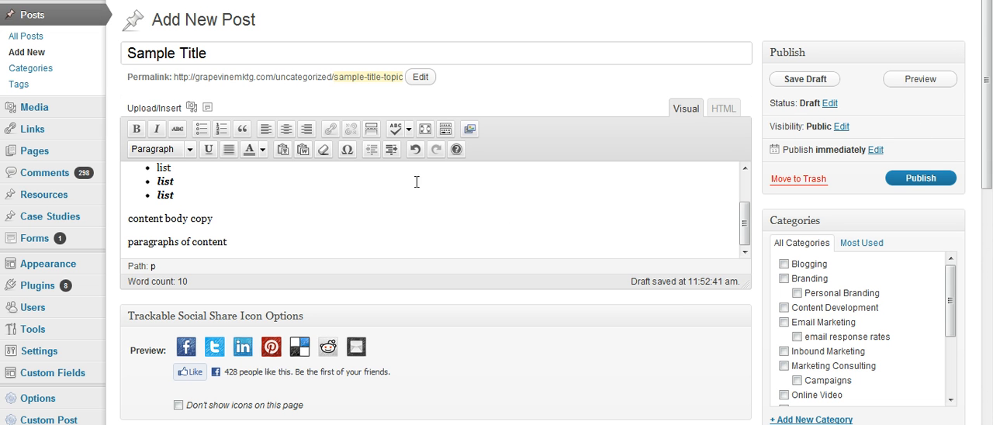
pyautogui.click(261, 240)
pyautogui.press('Return')
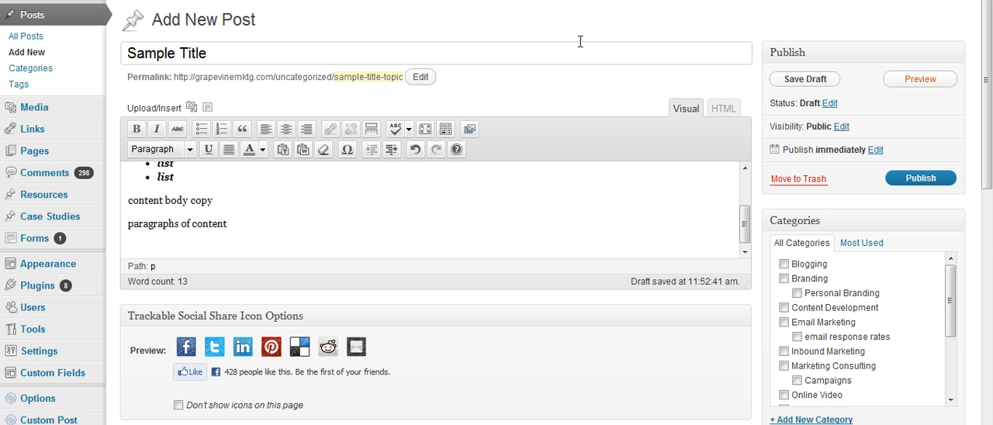
# Step: Preview the draft post as a web page, look over its layout, and return to the start of the content in the editor
pyautogui.click(931, 78)
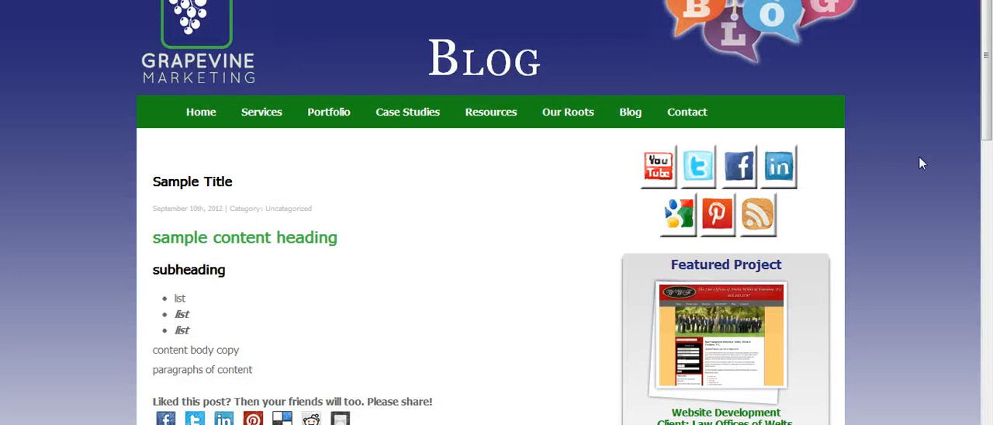
pyautogui.scroll(-1, 945, 169)
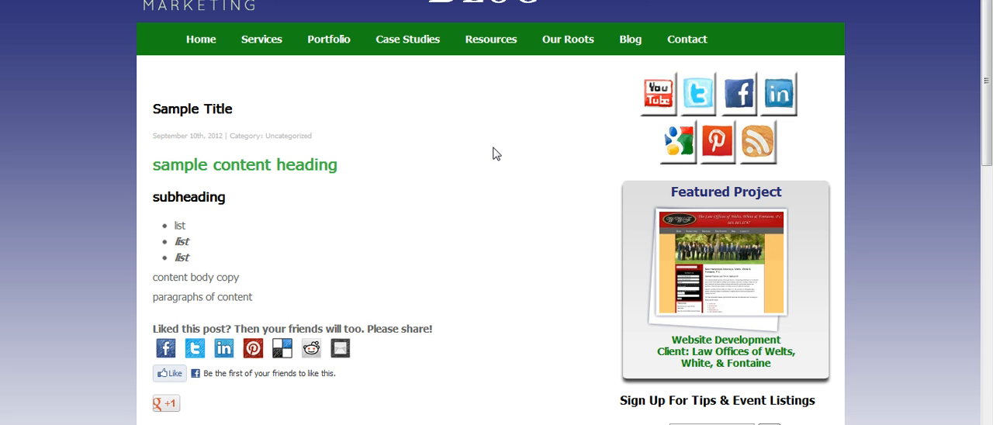
pyautogui.hotkey('ctrl', 'shift', 'Tab')
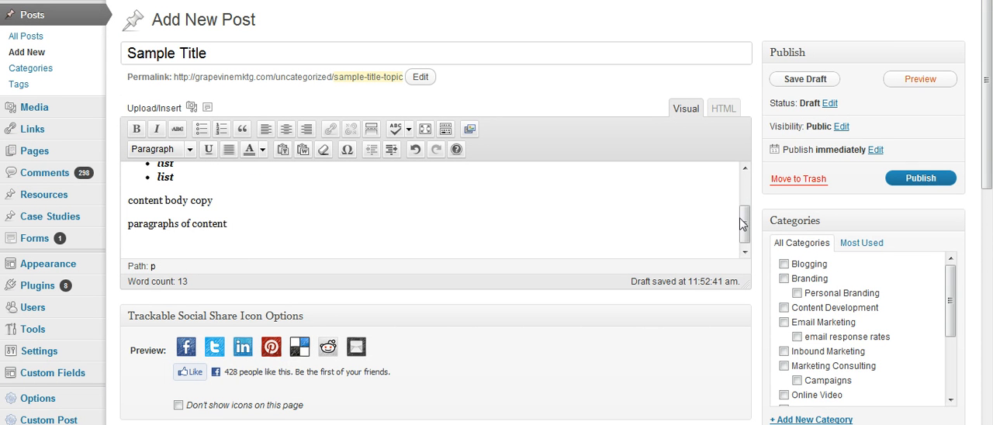
pyautogui.moveTo(745, 221); pyautogui.dragTo(745, 189)
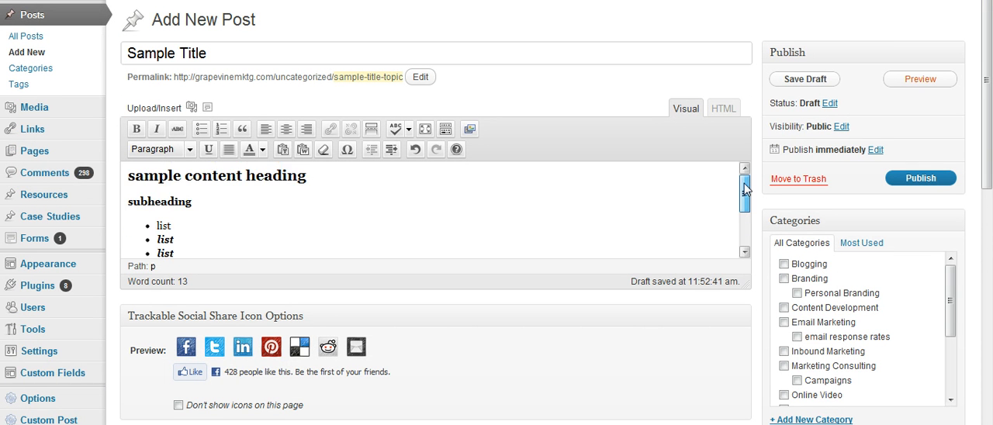
pyautogui.click(217, 225)
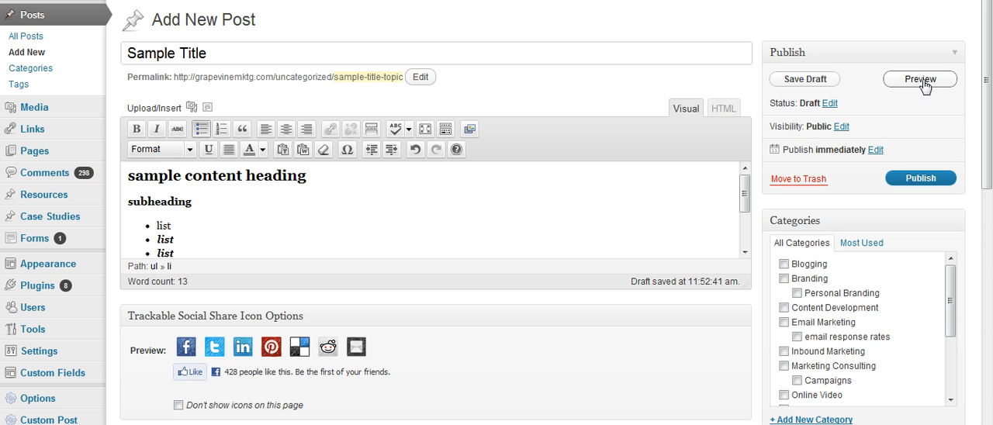